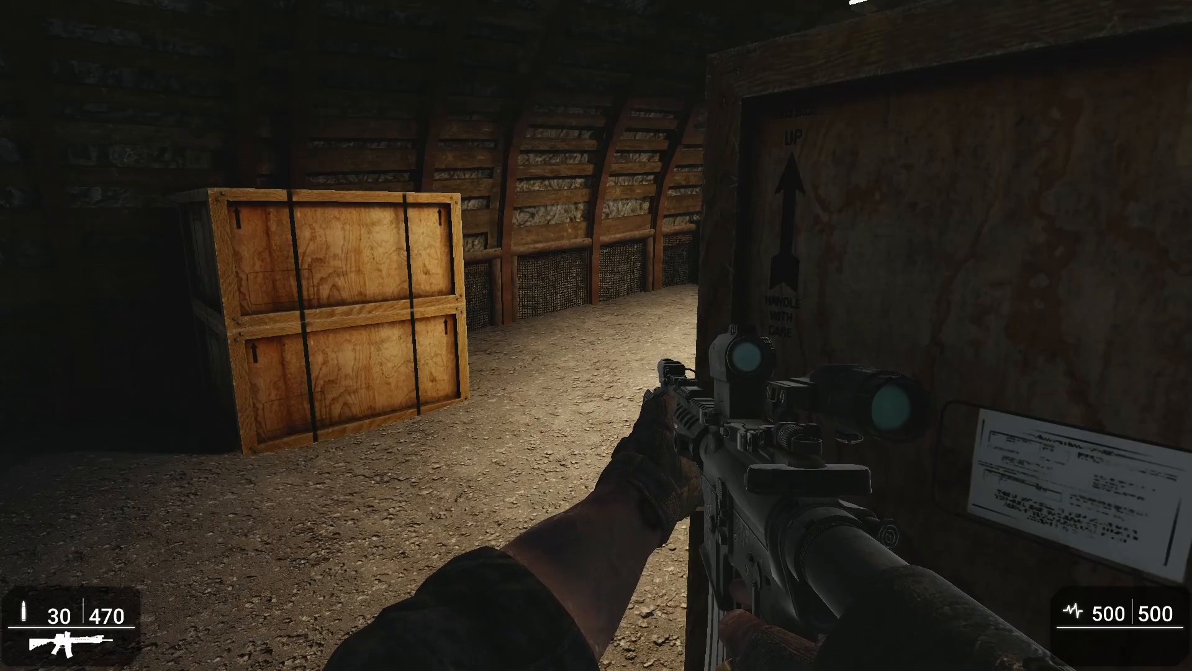
- Advance past the large wooden crate, swing the magnifier behind the rifle's sight and aim down the tunnel
{"action": "key", "text": "w"}
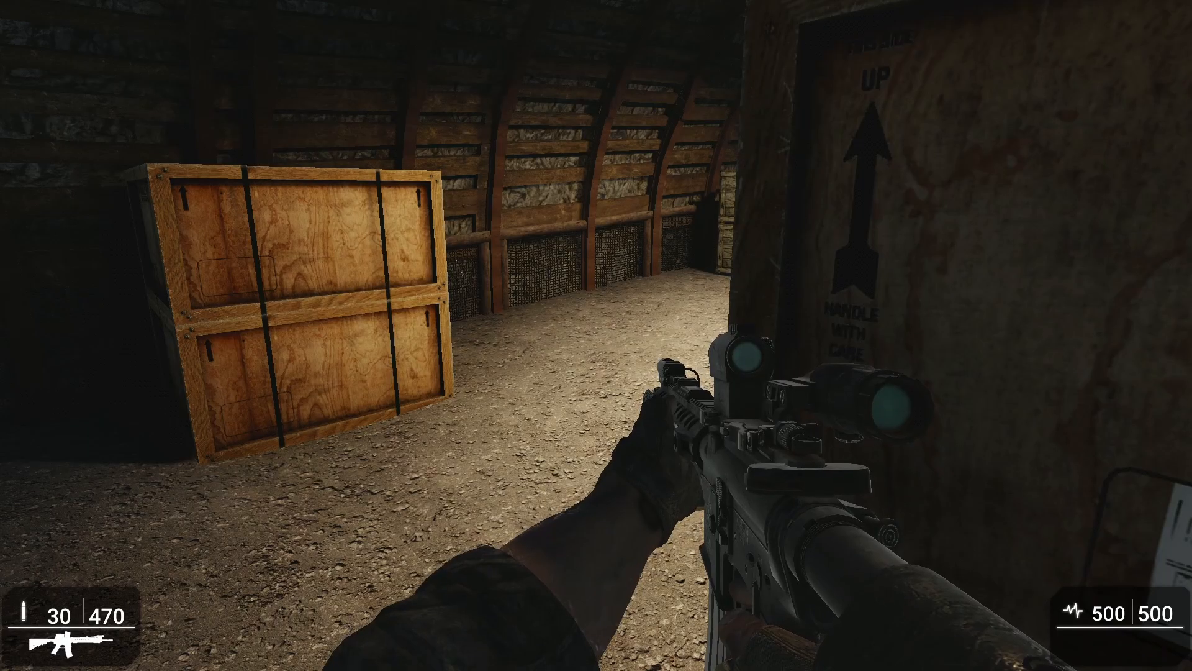
{"action": "key", "text": "t"}
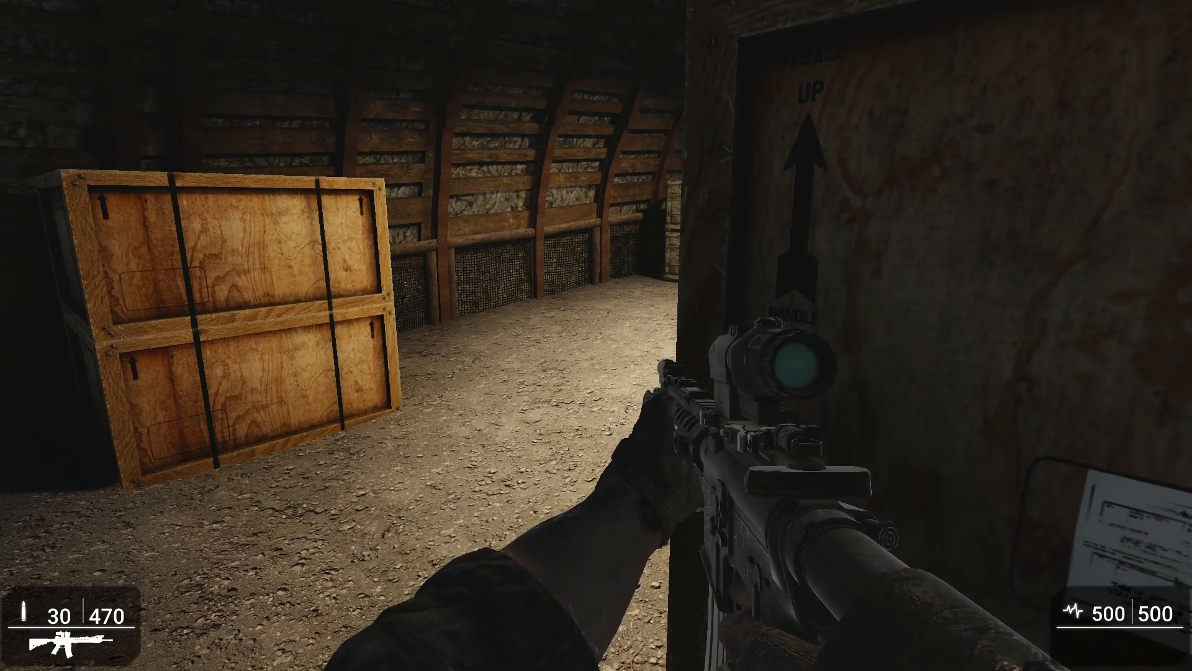
{"action": "key", "text": "w"}
{"action": "right_click", "coordinate": [596, 336]}
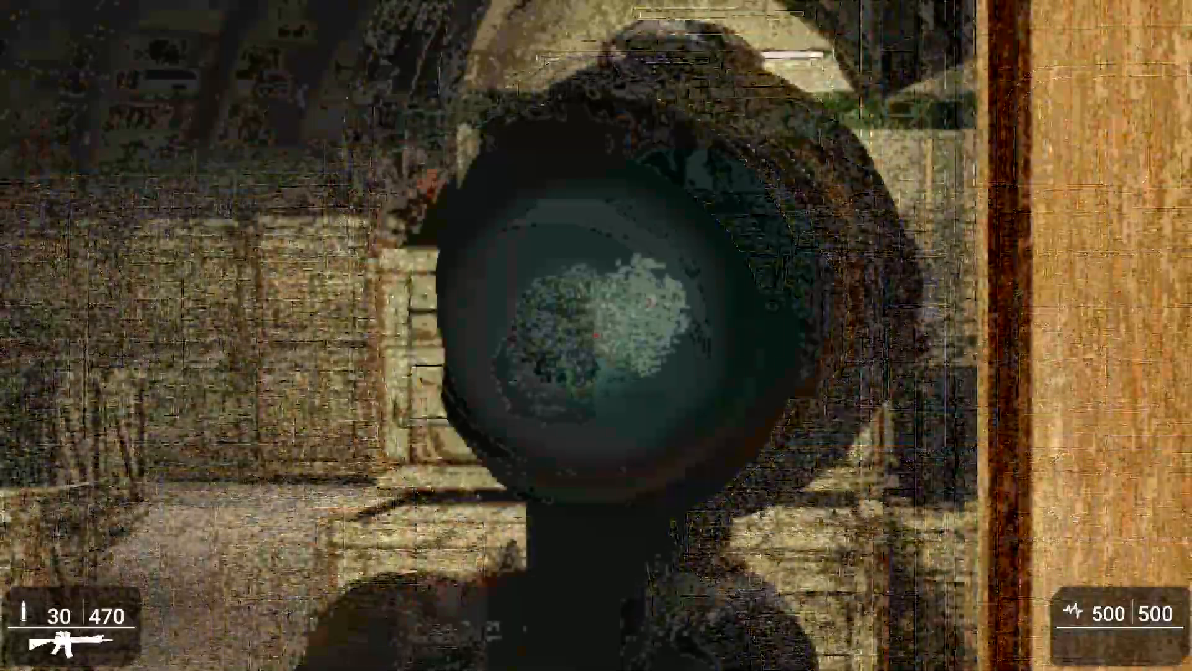
- Fire at the soldiers standing behind the painted crates at the far end of the tunnel
{"action": "left_click", "coordinate": [596, 336]}
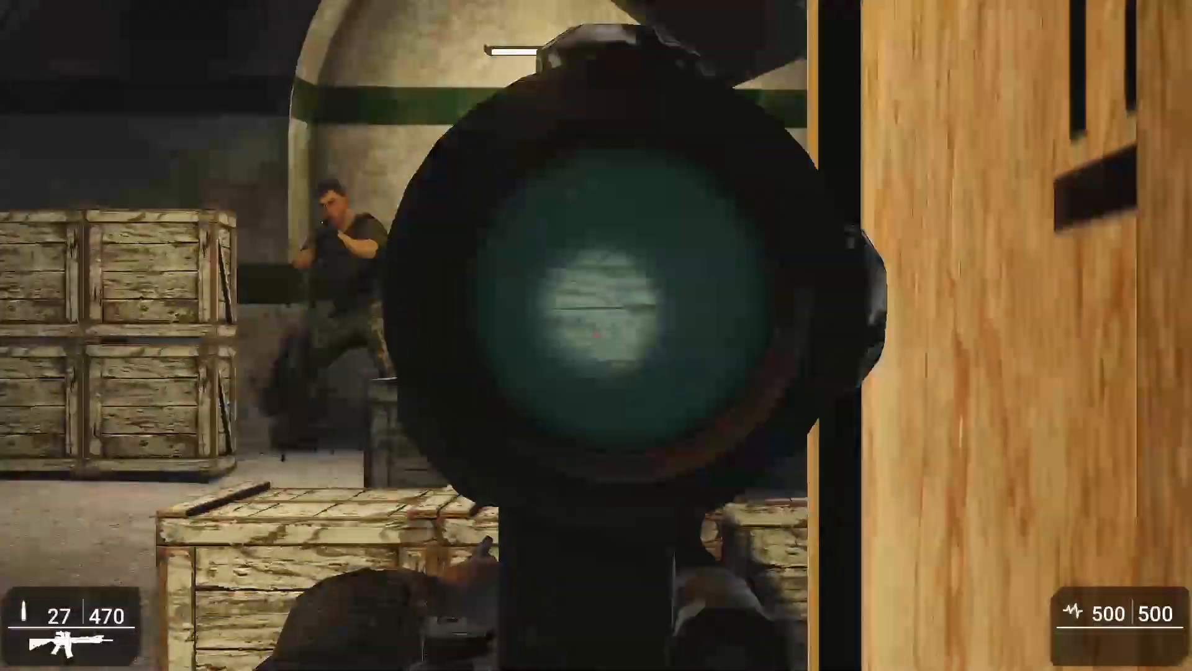
{"action": "left_click", "coordinate": [596, 335]}
{"action": "right_click", "coordinate": [596, 335]}
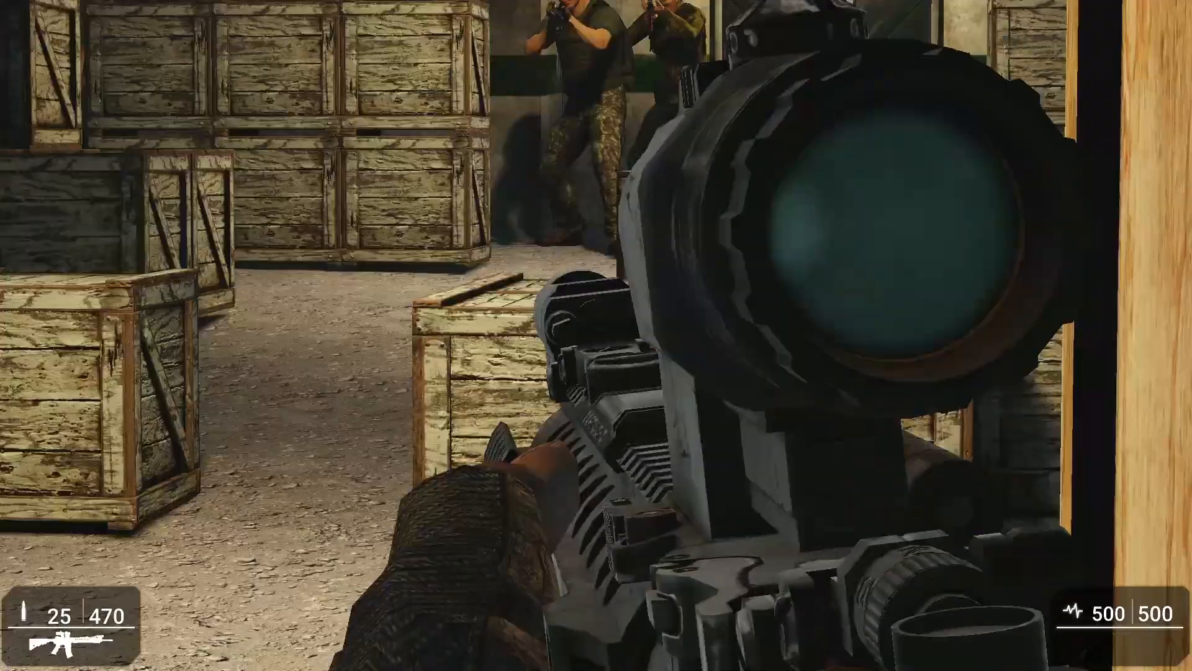
{"action": "left_click", "coordinate": [596, 335]}
{"action": "left_click", "coordinate": [596, 336]}
{"action": "left_click", "coordinate": [596, 336]}
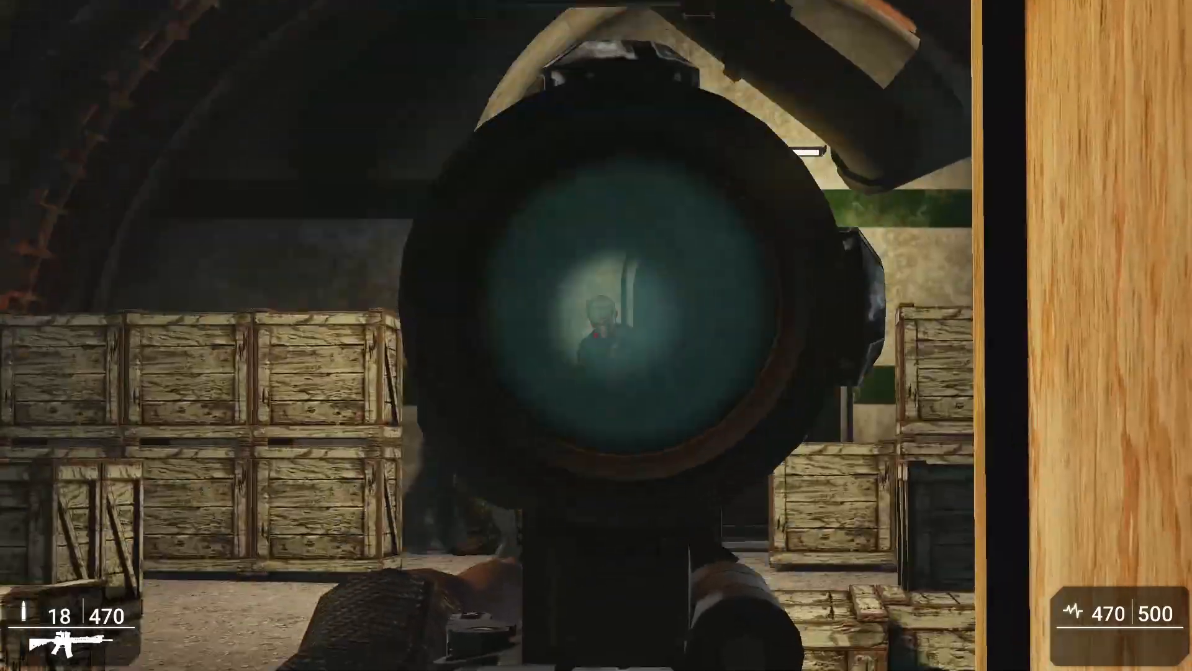
- Aim through the magnified sight at the stacked painted crates along the tunnel wall and fire two rounds
{"action": "right_click", "coordinate": [596, 335]}
{"action": "right_click", "coordinate": [596, 335]}
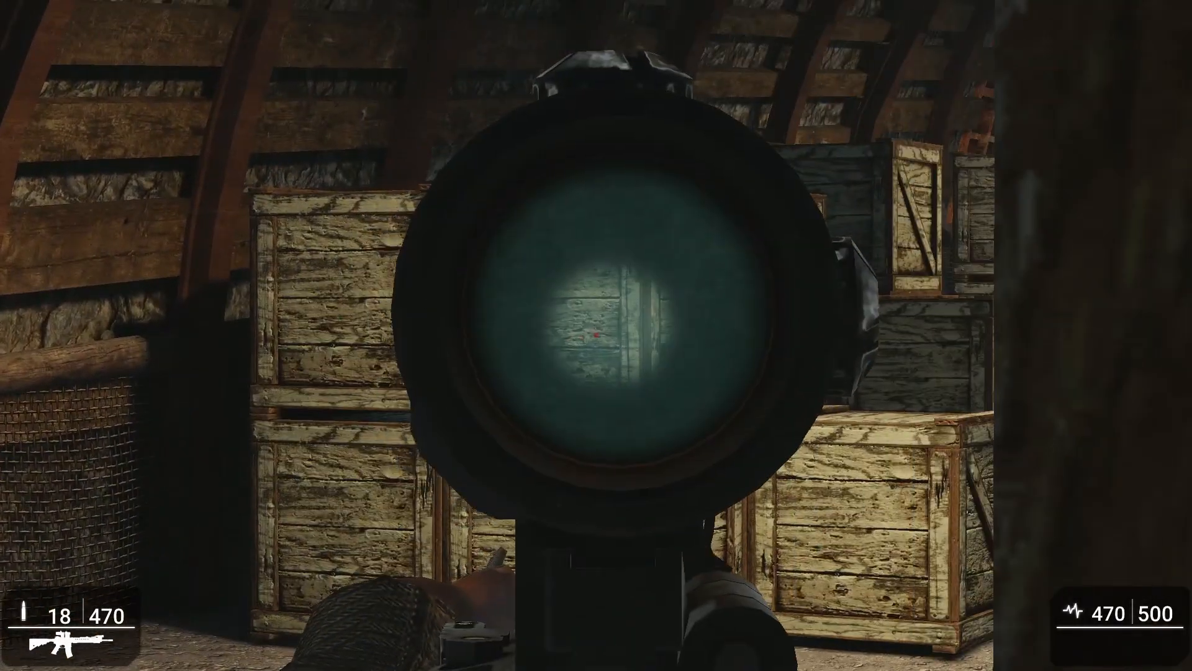
{"action": "left_click", "coordinate": [597, 336]}
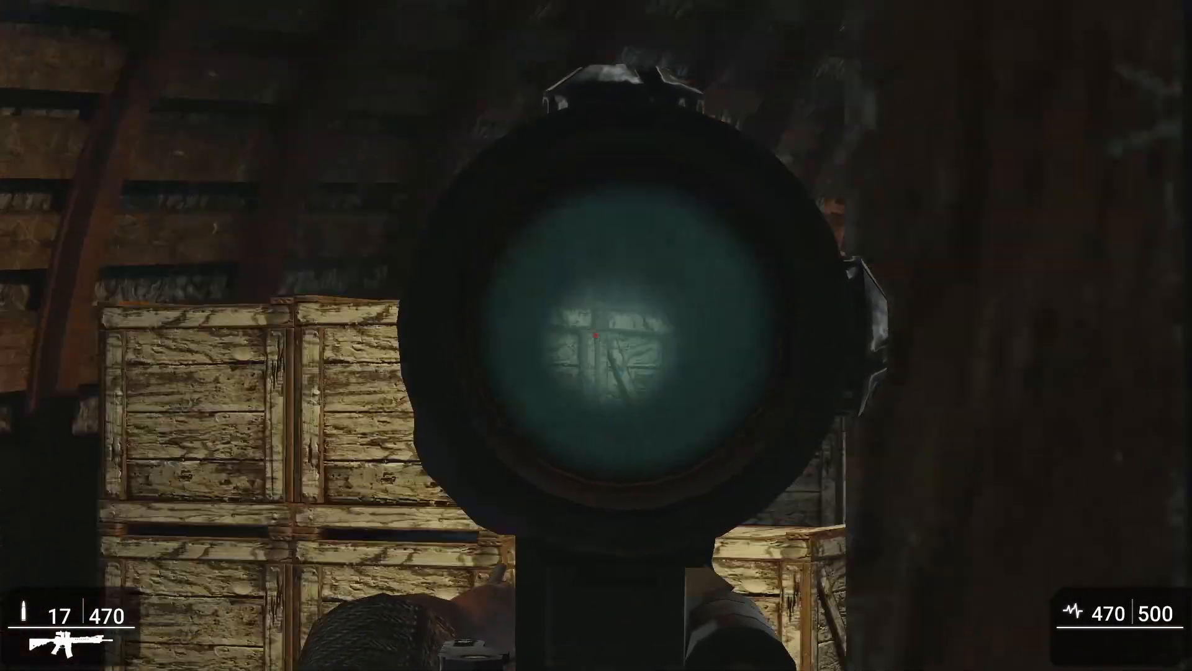
{"action": "left_click", "coordinate": [596, 336]}
{"action": "right_click", "coordinate": [596, 336]}
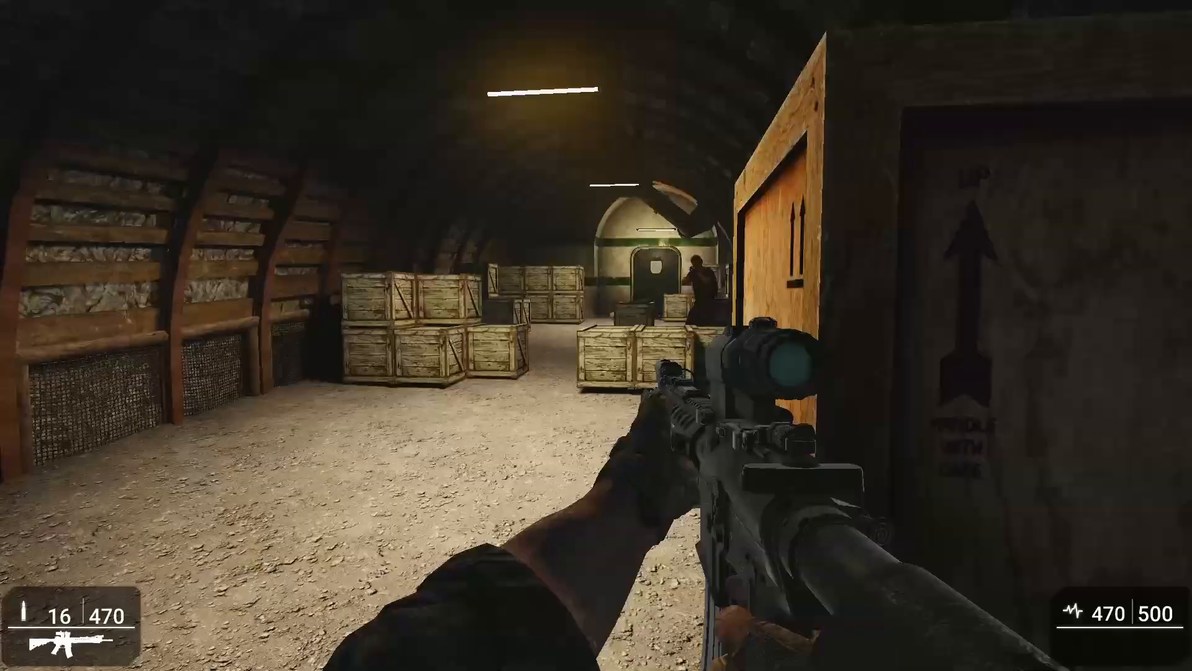
- Aim past the large crate at the soldier near the far door and fire three rounds
{"action": "right_click", "coordinate": [596, 335]}
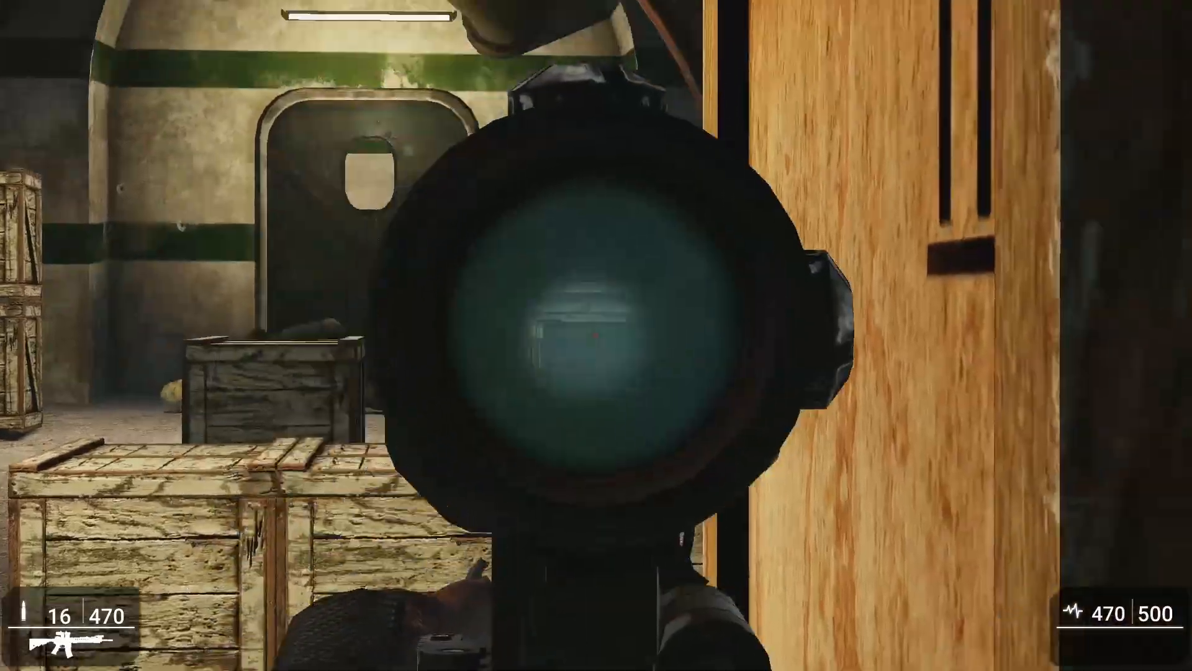
{"action": "left_click", "coordinate": [596, 336]}
{"action": "left_click", "coordinate": [596, 335]}
{"action": "right_click", "coordinate": [597, 335]}
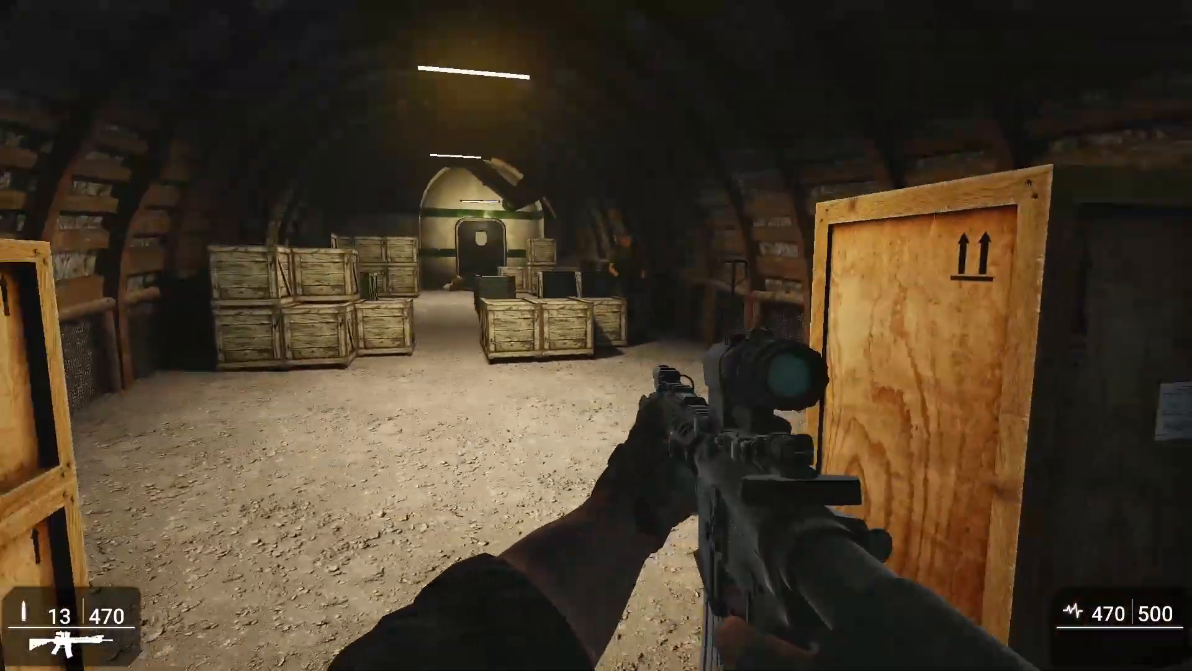
- Shoot the approaching soldier without aiming and check the front crates through the magnified sight
{"action": "left_click", "coordinate": [596, 335]}
{"action": "left_click", "coordinate": [596, 335]}
{"action": "left_click", "coordinate": [596, 336]}
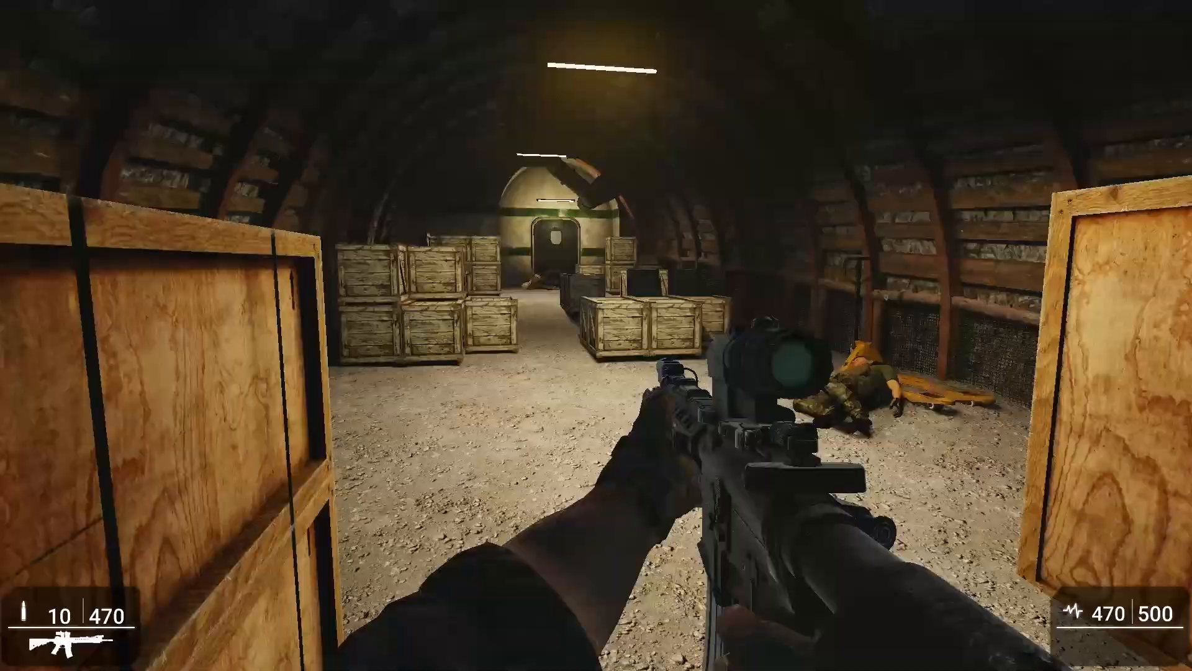
{"action": "right_click", "coordinate": [597, 336]}
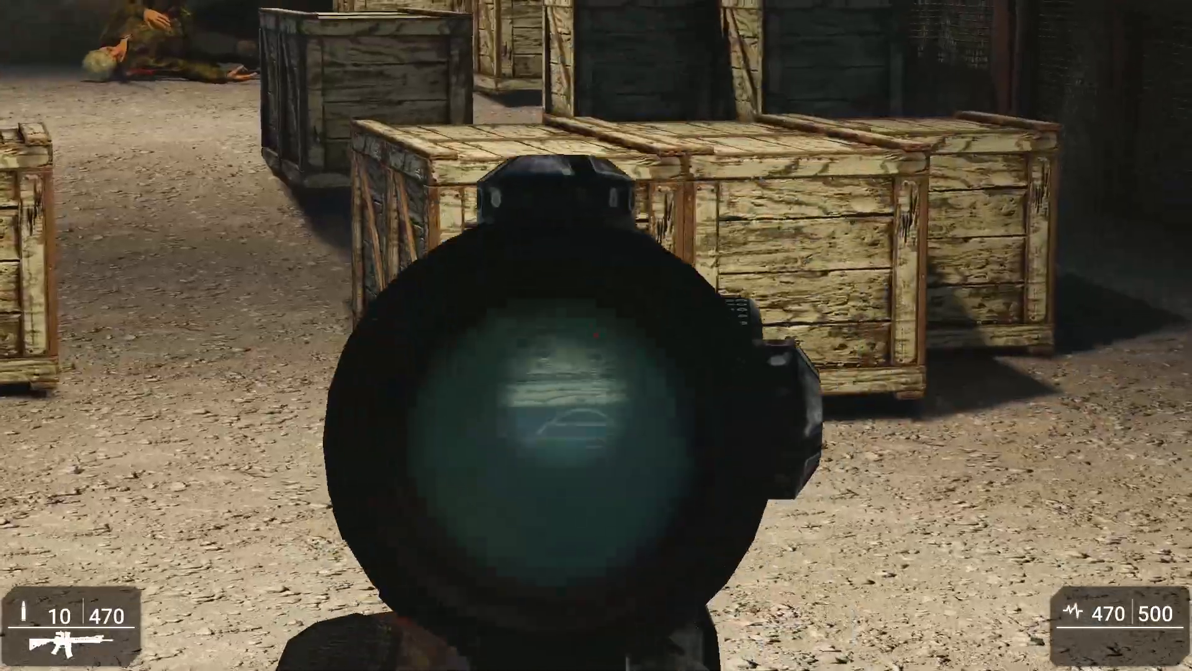
{"action": "right_click", "coordinate": [597, 335]}
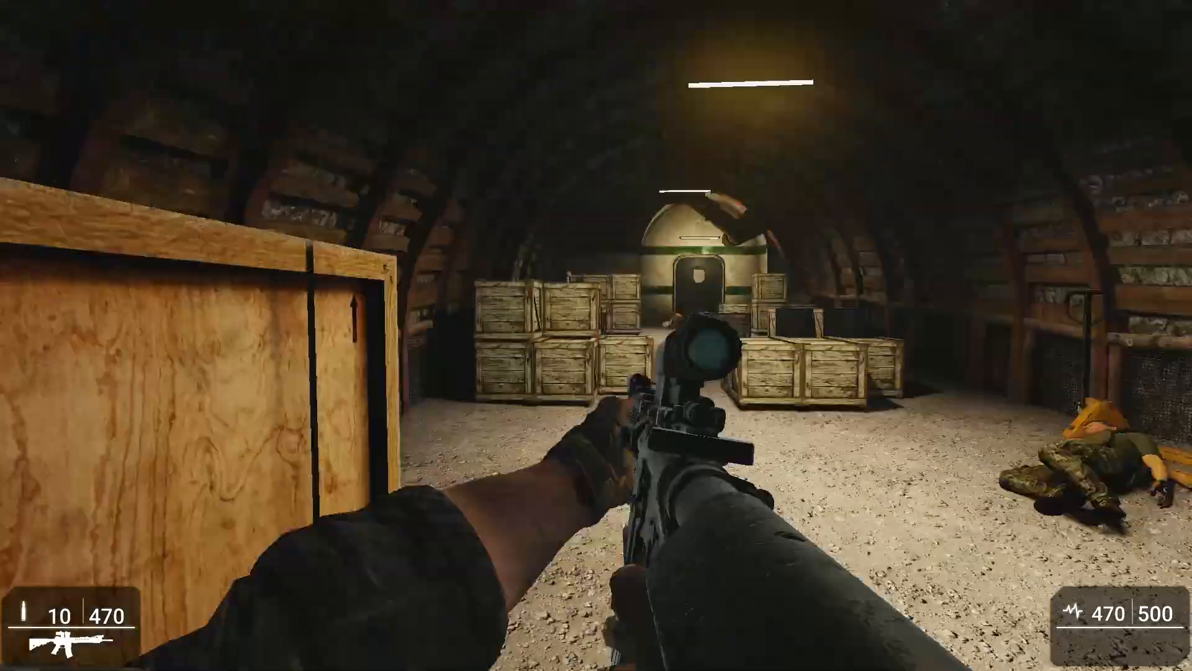
- Swing the magnifier aside and shoot the stacked painted crates to test their destruction
{"action": "key", "text": "t"}
{"action": "right_click", "coordinate": [596, 335]}
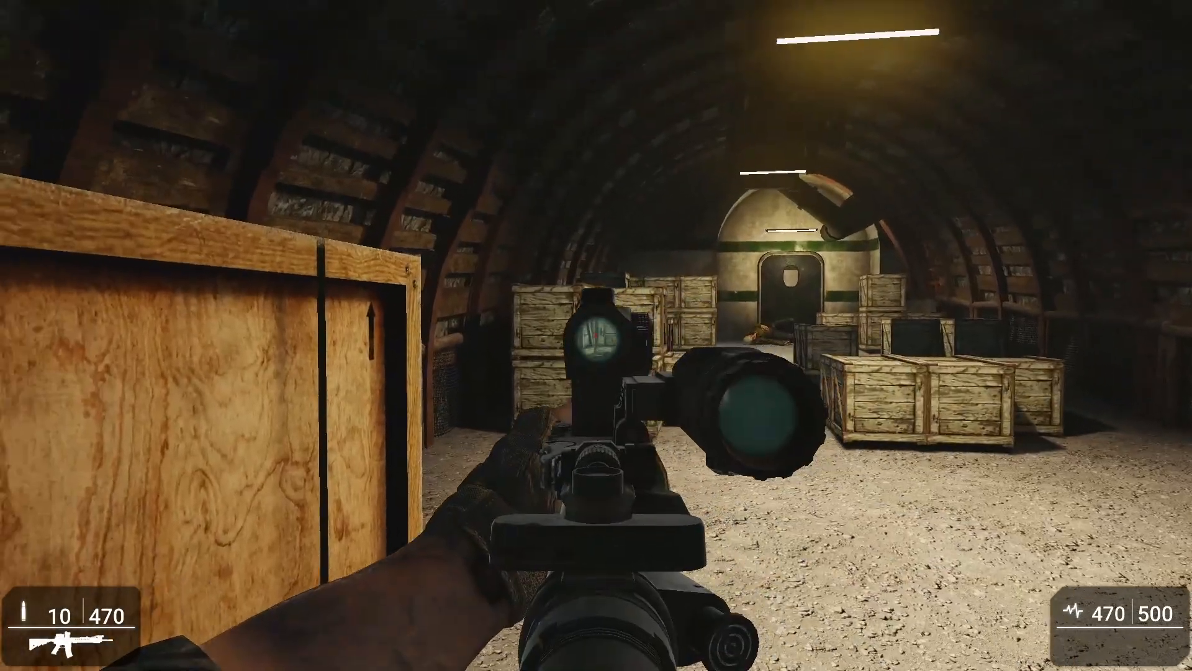
{"action": "left_click", "coordinate": [596, 336]}
{"action": "right_click", "coordinate": [597, 335]}
{"action": "left_click", "coordinate": [596, 335]}
{"action": "left_click", "coordinate": [596, 336]}
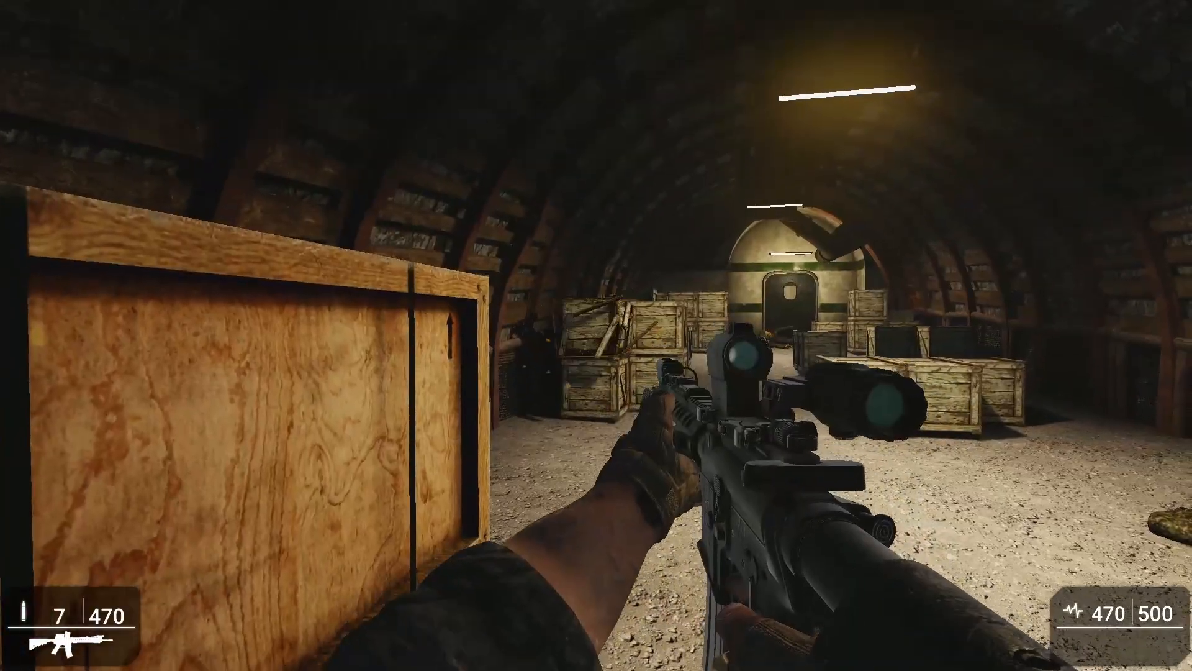
- Fire two more rounds at the breaking crate stack and end the level test
{"action": "left_click", "coordinate": [596, 336]}
{"action": "left_click", "coordinate": [596, 335]}
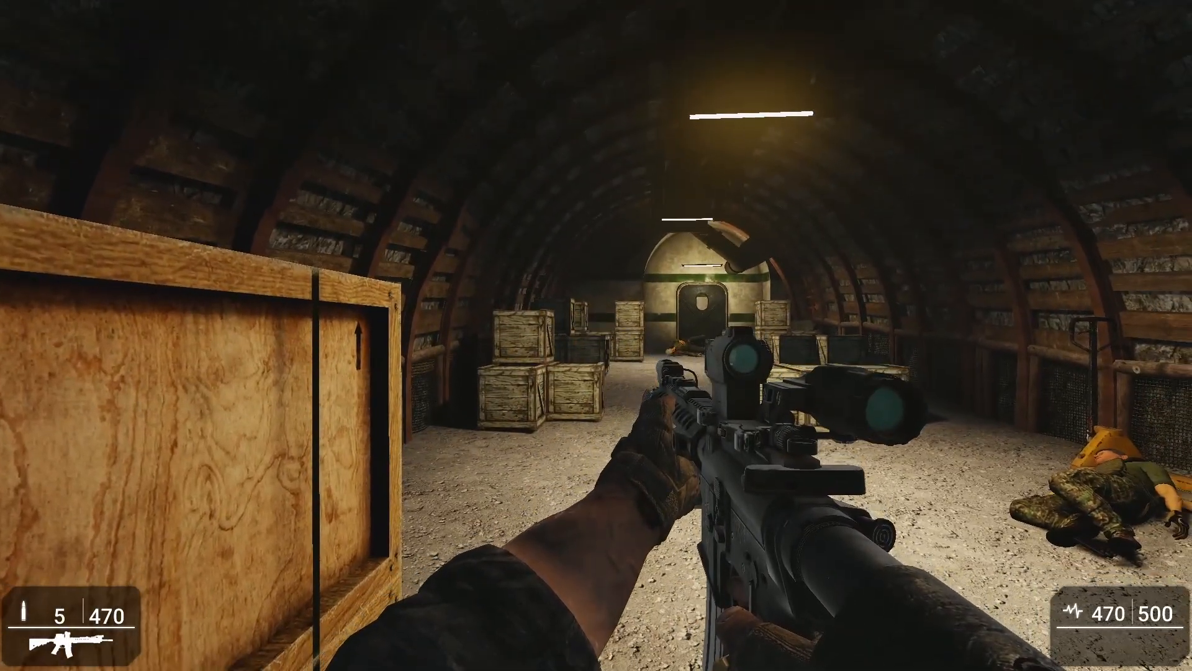
{"action": "key", "text": "Escape"}
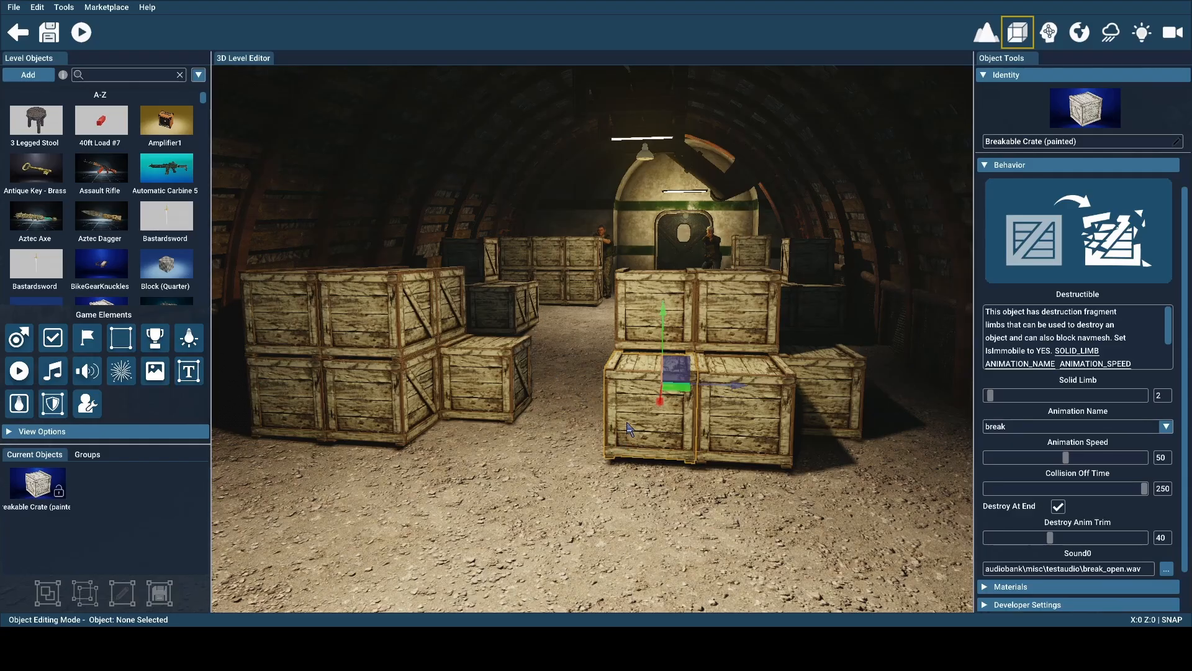
- Select the lower front painted crate and examine its Destructible behavior settings, including the animation name options
{"action": "left_click", "coordinate": [653, 408]}
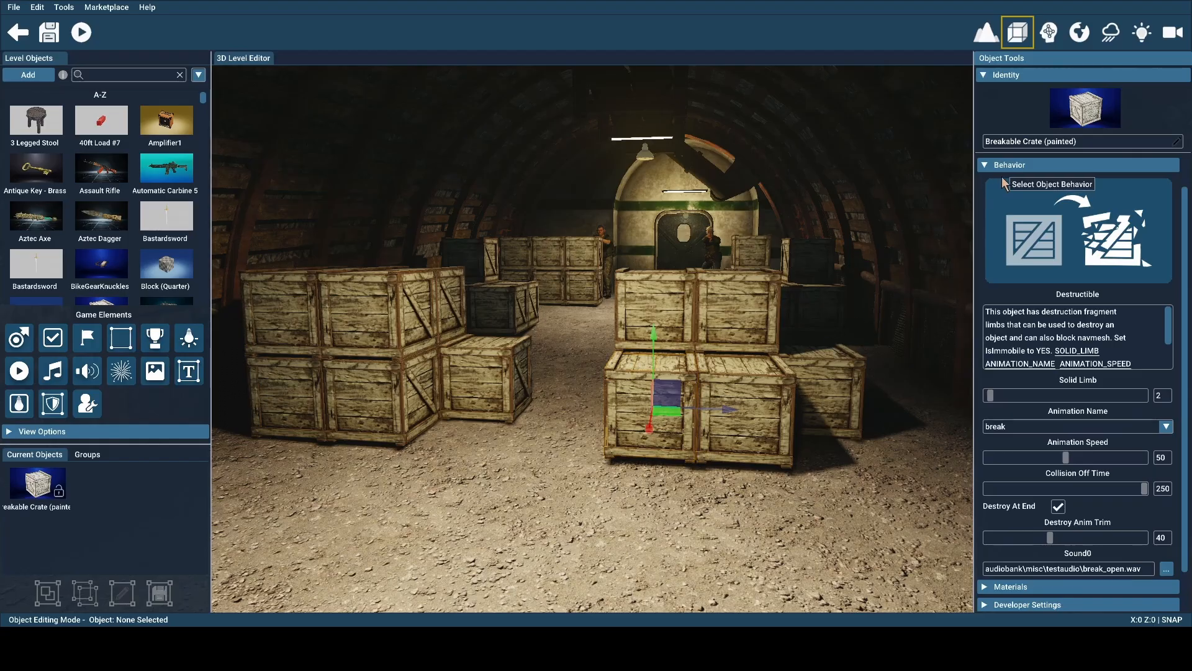
{"action": "mouse_move", "coordinate": [845, 276]}
{"action": "right_mouse_down"}
{"action": "mouse_move", "coordinate": [894, 242]}
{"action": "mouse_move", "coordinate": [844, 277]}
{"action": "right_mouse_up"}
{"action": "key", "text": "w"}
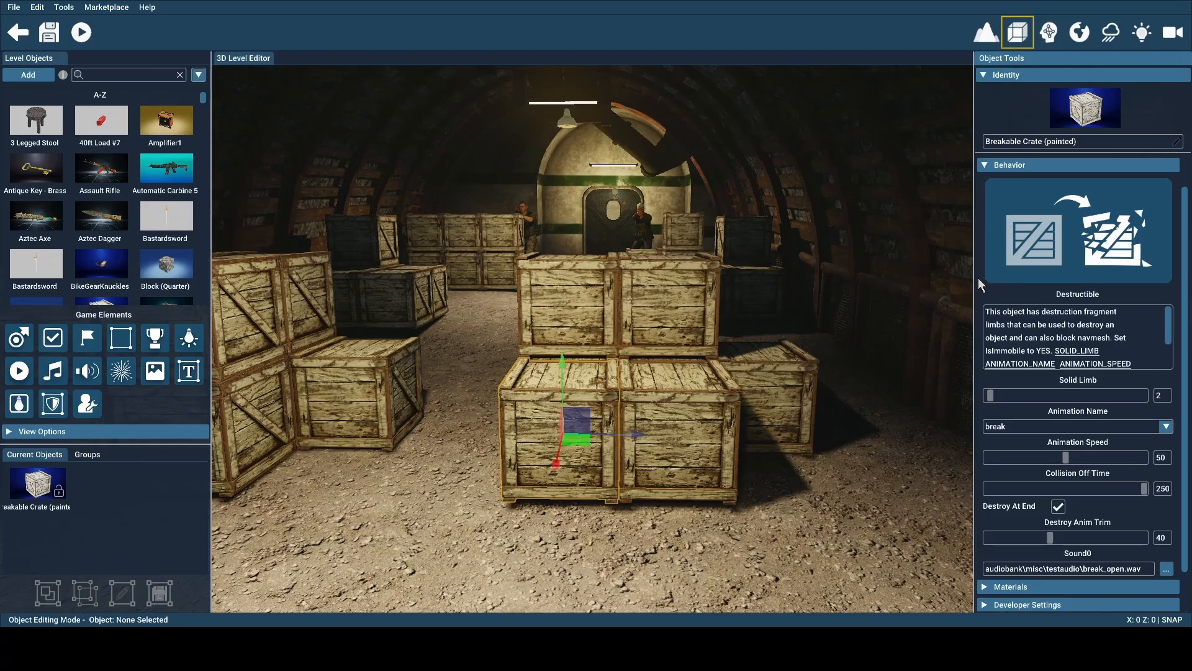
{"action": "scroll", "coordinate": [978, 277], "scroll_direction": "down", "scroll_amount": 1}
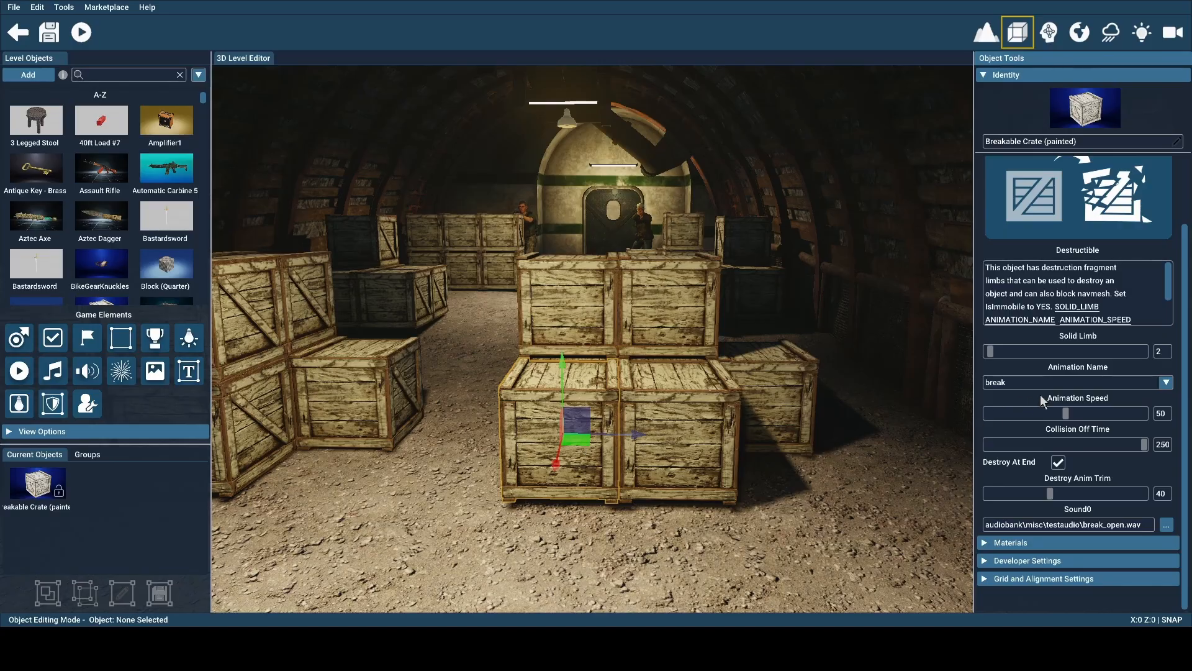
{"action": "left_click", "coordinate": [1105, 381]}
{"action": "left_click", "coordinate": [1105, 381]}
- Select the single painted crate beside the other front stack and examine its Destructible behavior settings
{"action": "right_click_drag", "start_coordinate": [838, 403], "coordinate": [652, 398]}
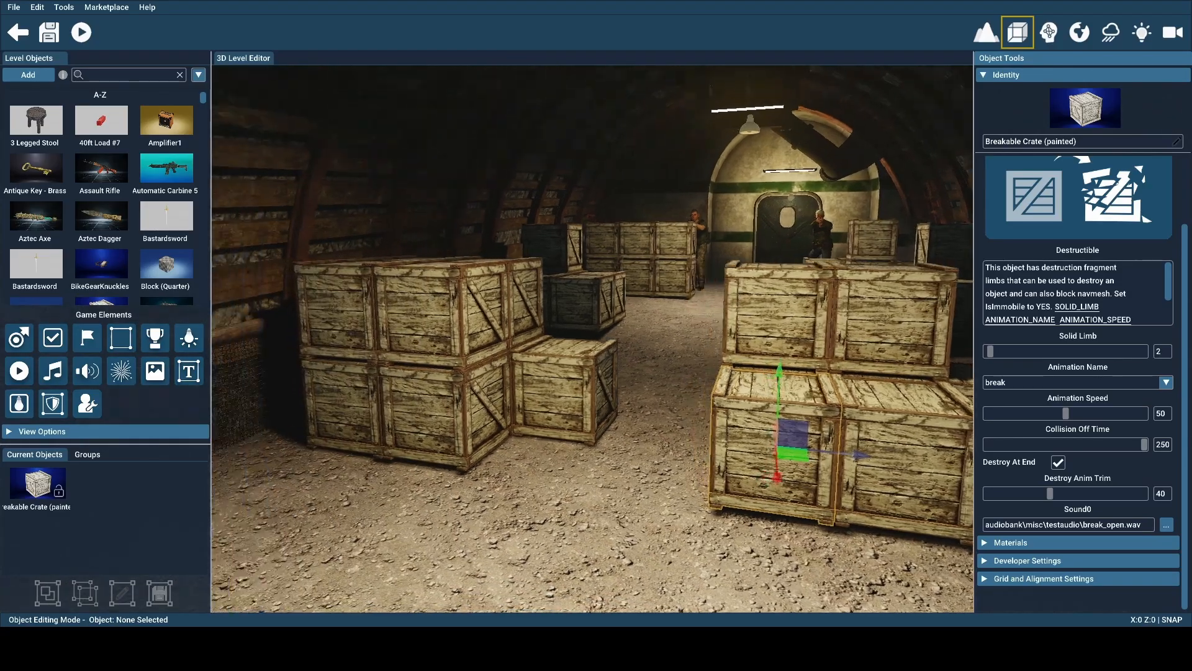
{"action": "right_click_drag", "start_coordinate": [745, 533], "coordinate": [816, 514]}
{"action": "key", "text": "a"}
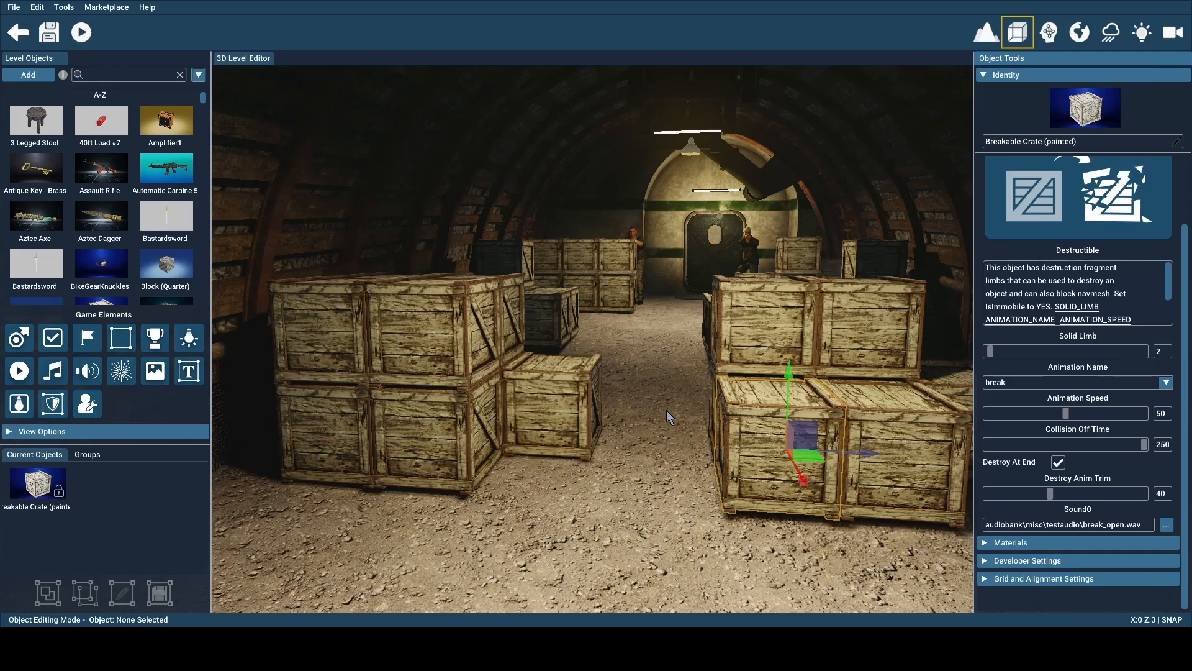
{"action": "right_click_drag", "start_coordinate": [660, 373], "coordinate": [663, 373]}
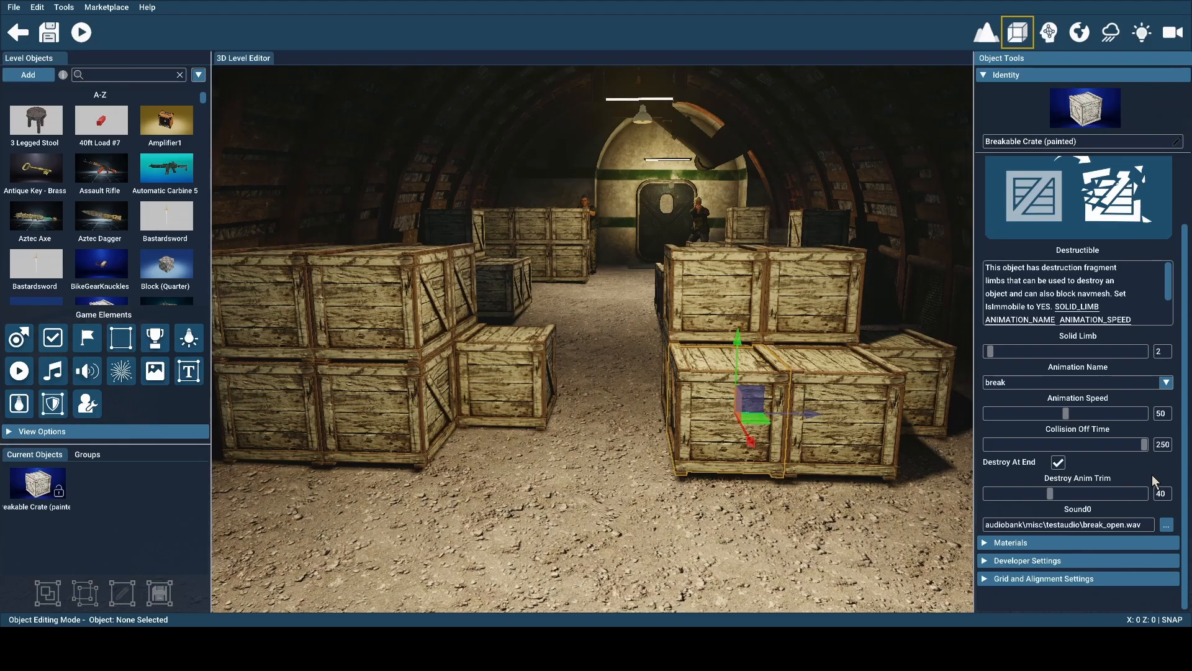
{"action": "left_click", "coordinate": [783, 549]}
{"action": "left_click", "coordinate": [508, 384]}
{"action": "scroll", "coordinate": [981, 527], "scroll_direction": "down", "scroll_amount": 2}
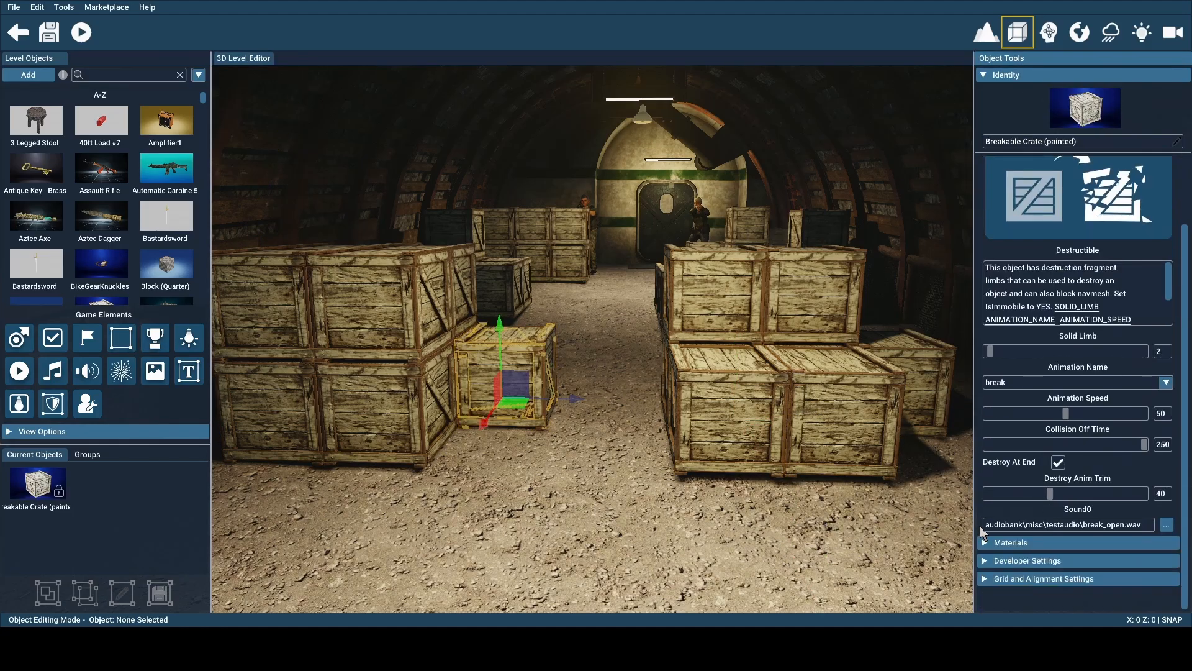